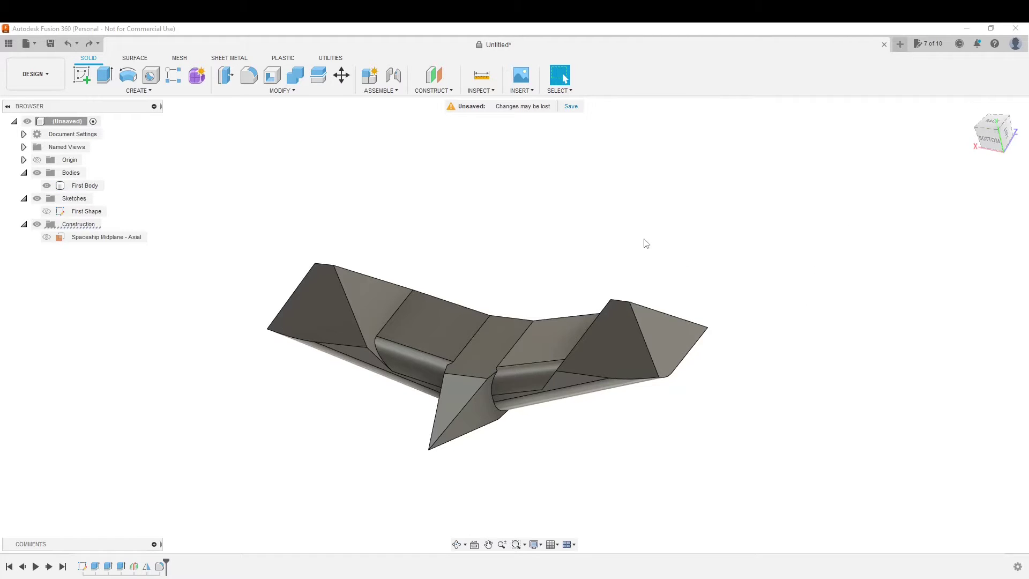
# Step: Orbit the spaceship to a new viewing angle
pyautogui.moveTo(672, 240)
pyautogui.keyDown('shift'); pyautogui.mouseDown(button='middle')
pyautogui.moveTo(644, 214)
pyautogui.moveTo(620, 241)
pyautogui.moveTo(666, 228)
pyautogui.mouseUp(button='middle'); pyautogui.keyUp('shift')
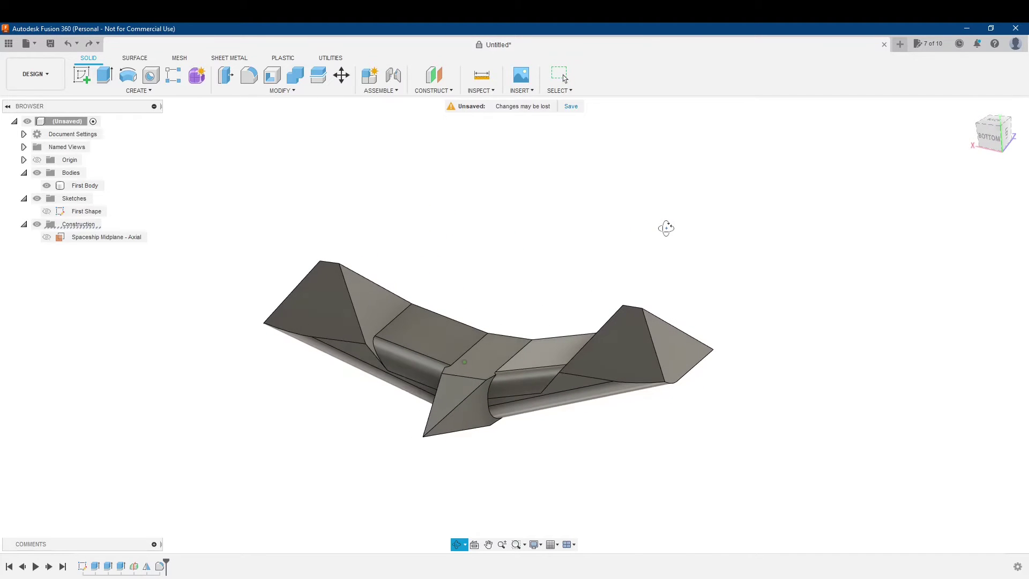
pyautogui.keyDown('shift'); pyautogui.moveTo(590, 259); pyautogui.dragTo(557, 305, button='middle'); pyautogui.keyUp('shift')
pyautogui.press('Escape')
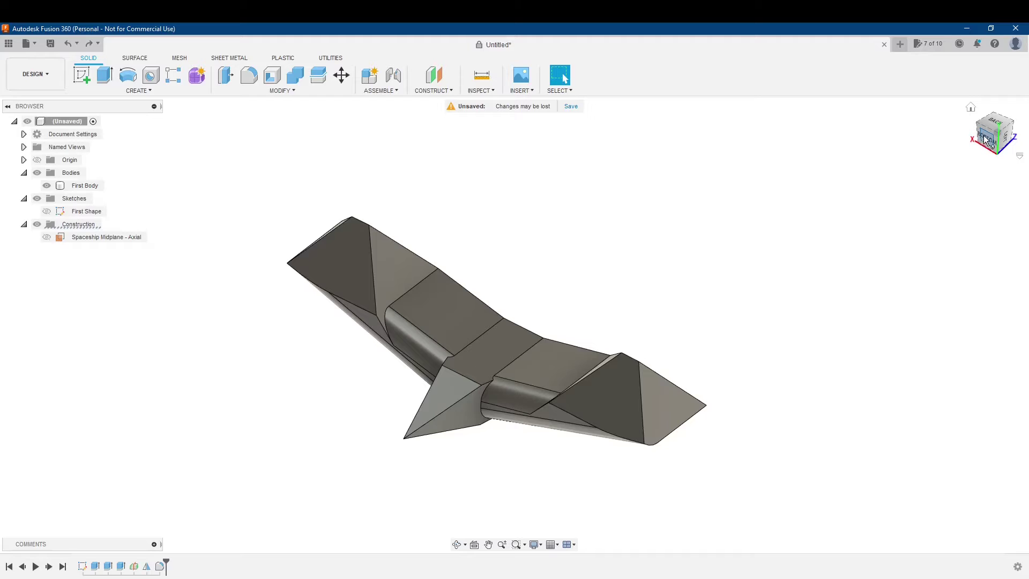
# Step: Face the spaceship's nose straight on via the ViewCube's Bottom face, centred in view
pyautogui.click(984, 136)
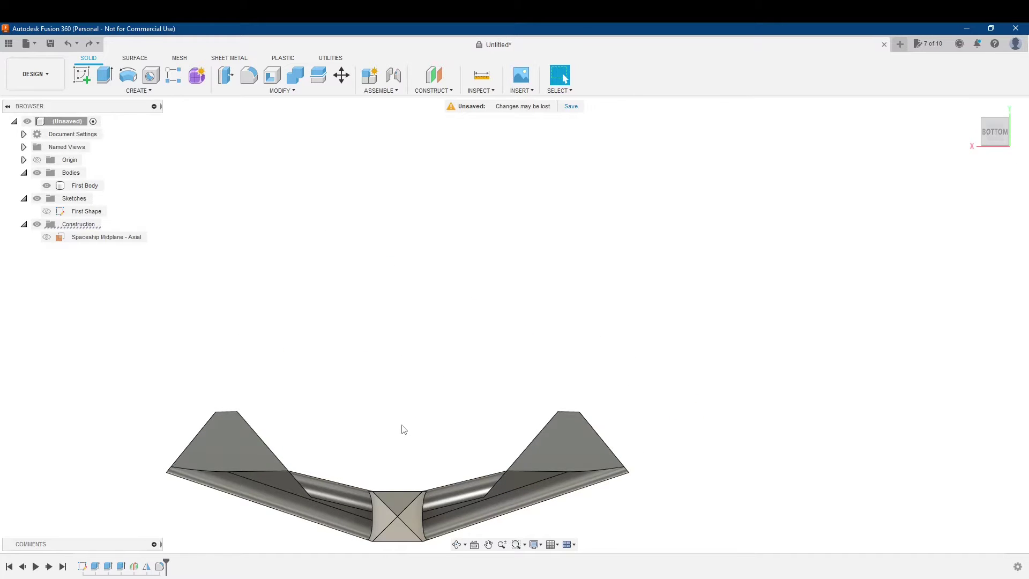
pyautogui.keyDown('shift'); pyautogui.moveTo(636, 259); pyautogui.dragTo(614, 282, button='middle'); pyautogui.keyUp('shift')
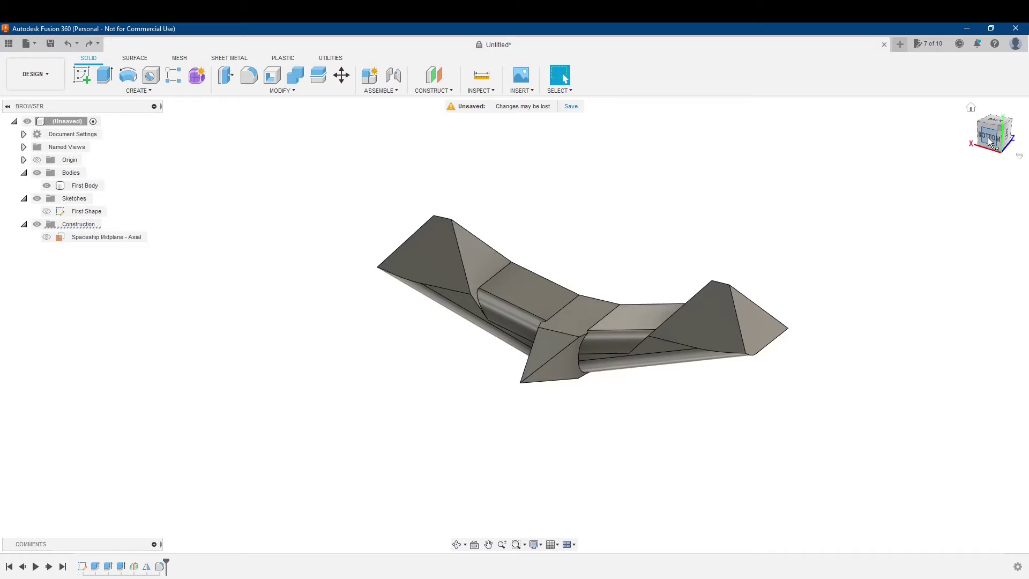
pyautogui.moveTo(641, 234); pyautogui.dragTo(523, 284, button='middle')
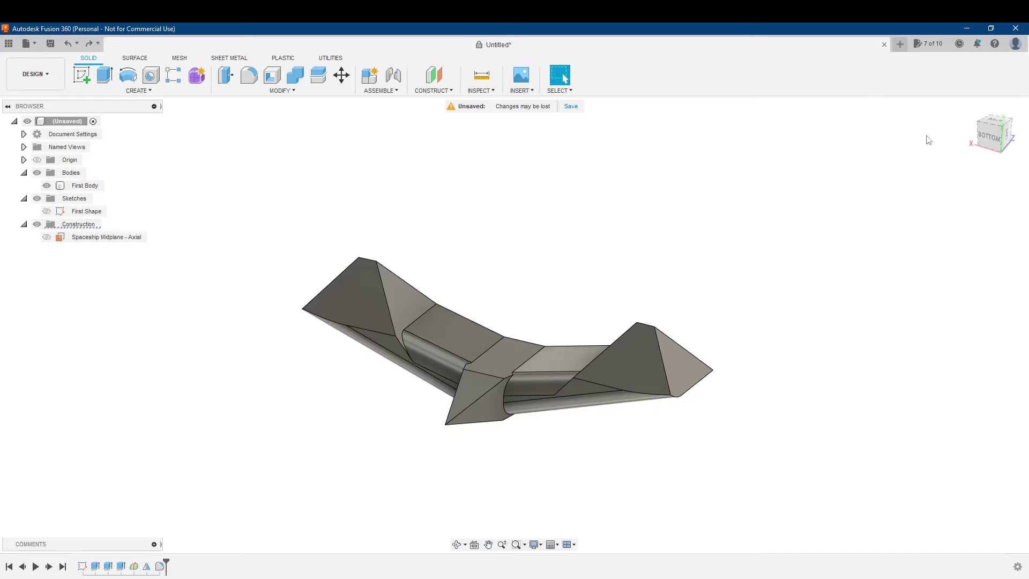
pyautogui.click(992, 141)
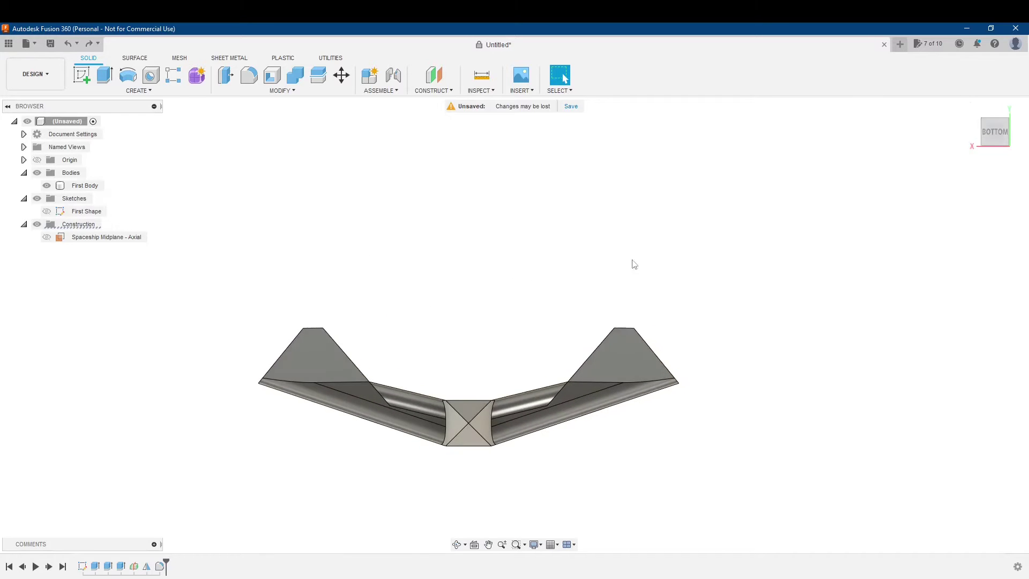
pyautogui.moveTo(407, 346); pyautogui.dragTo(459, 304, button='middle')
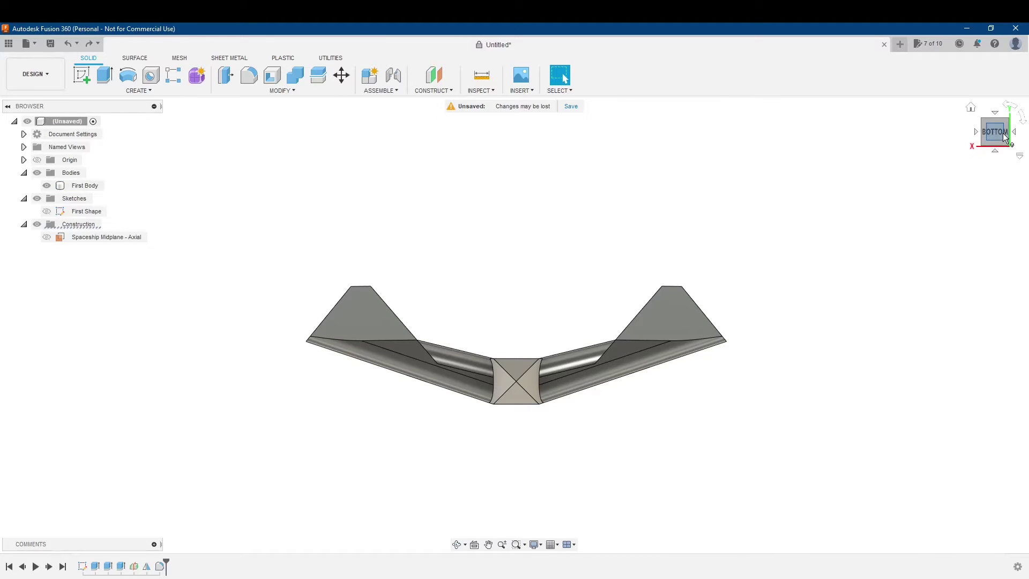
pyautogui.click(1019, 157)
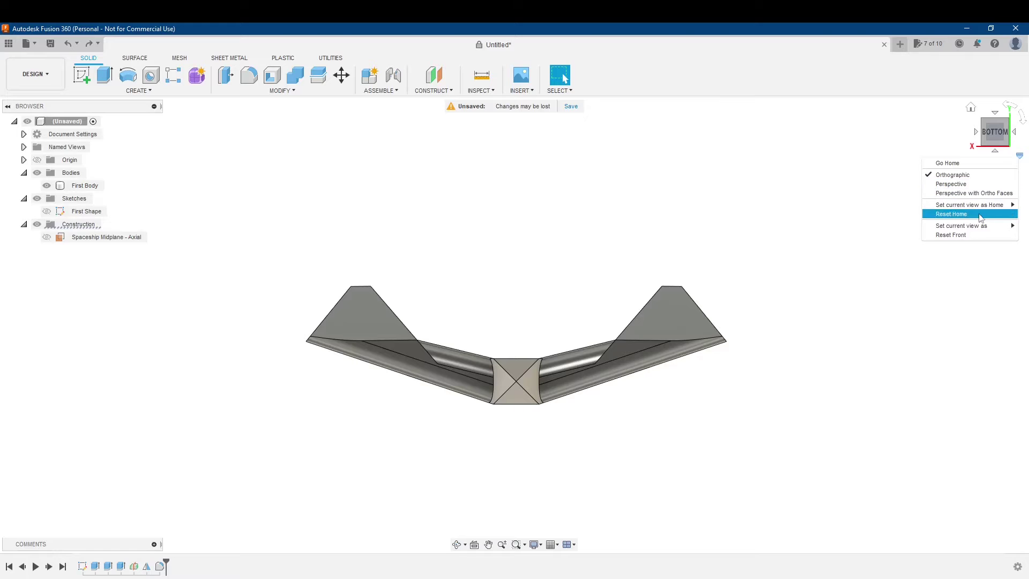
# Step: Set the current nose-on view as the ViewCube's Front, replacing Bottom
pyautogui.moveTo(981, 229)
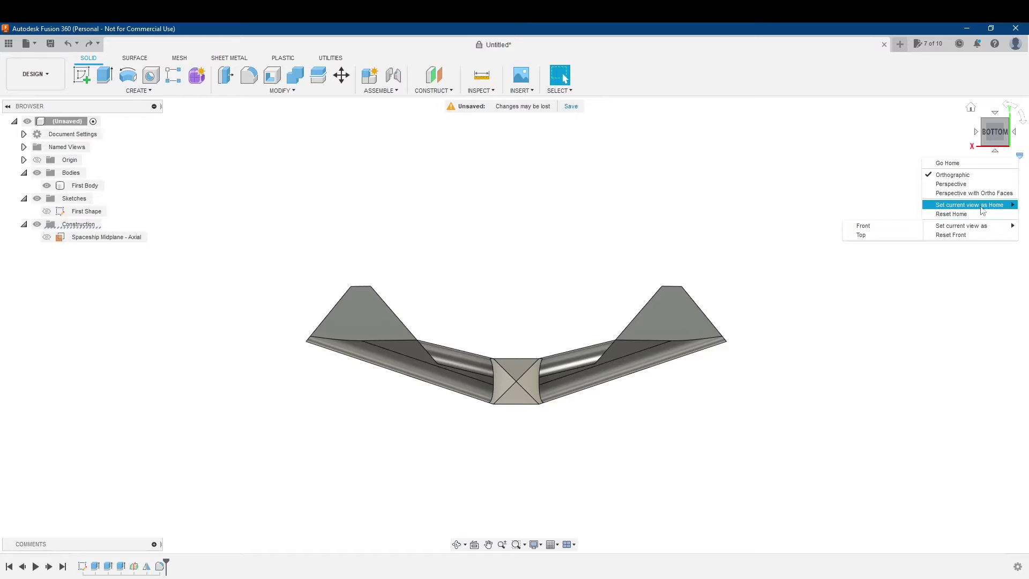
pyautogui.moveTo(984, 209)
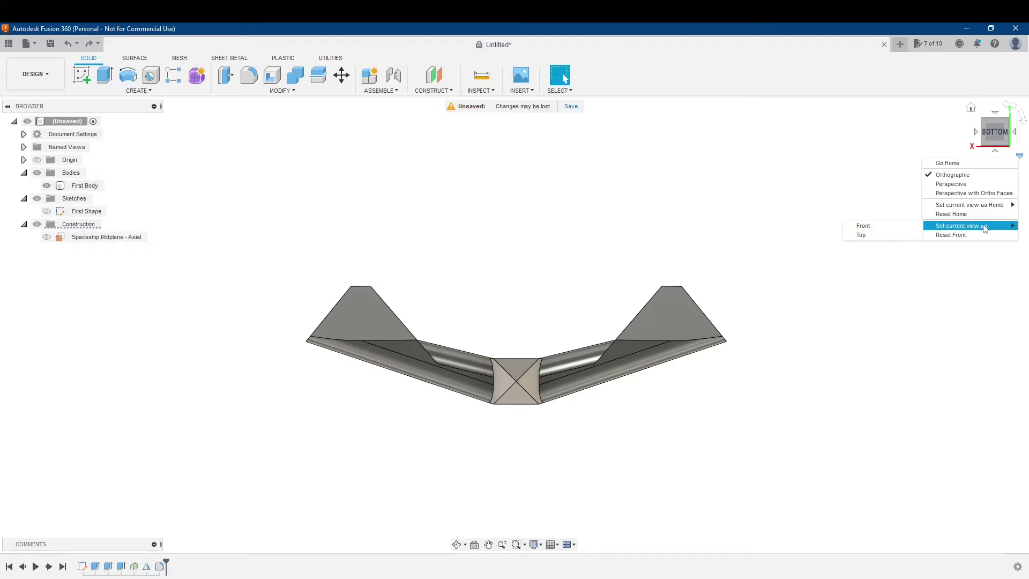
pyautogui.click(899, 228)
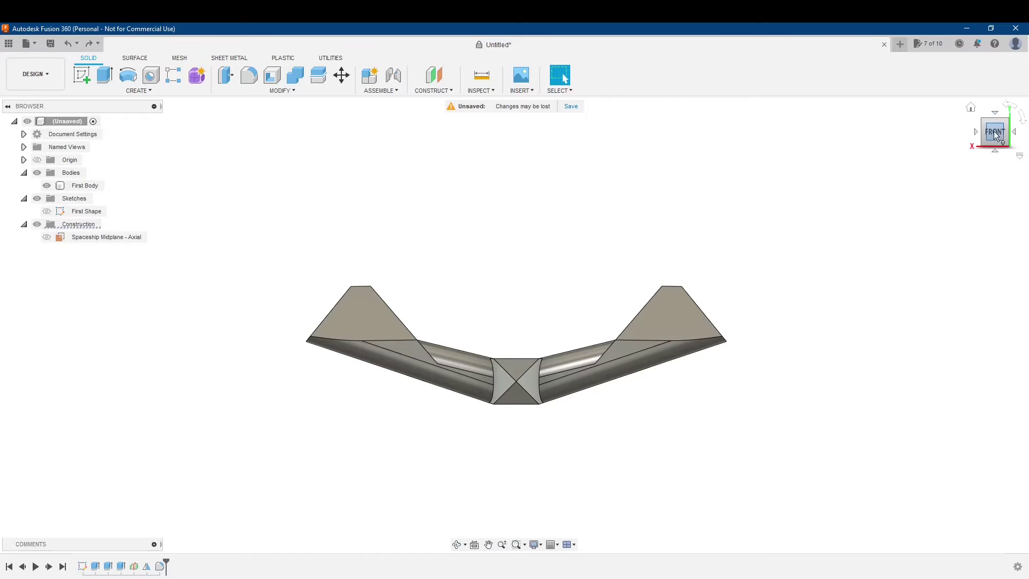
pyautogui.click(1014, 134)
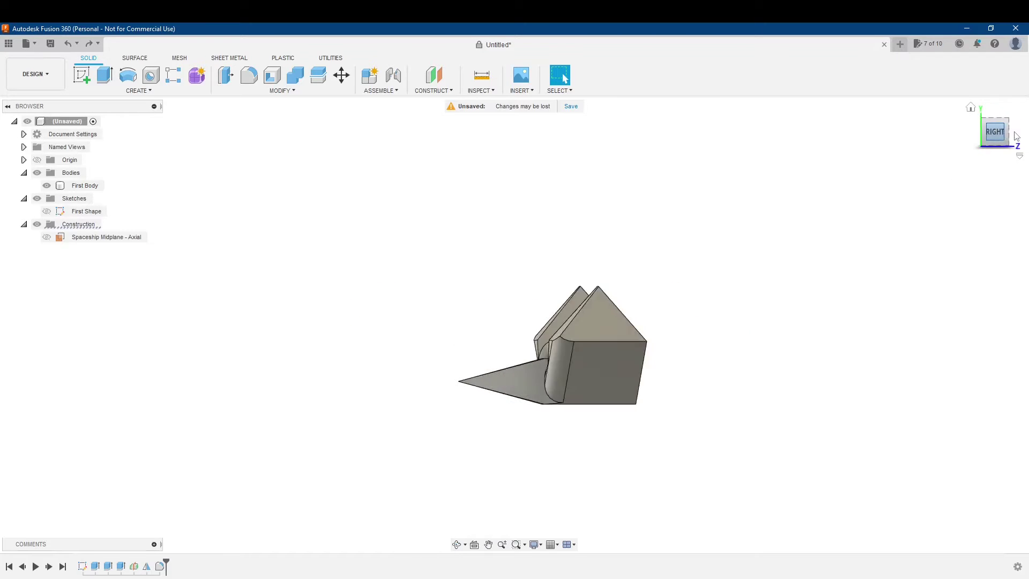
pyautogui.click(1014, 134)
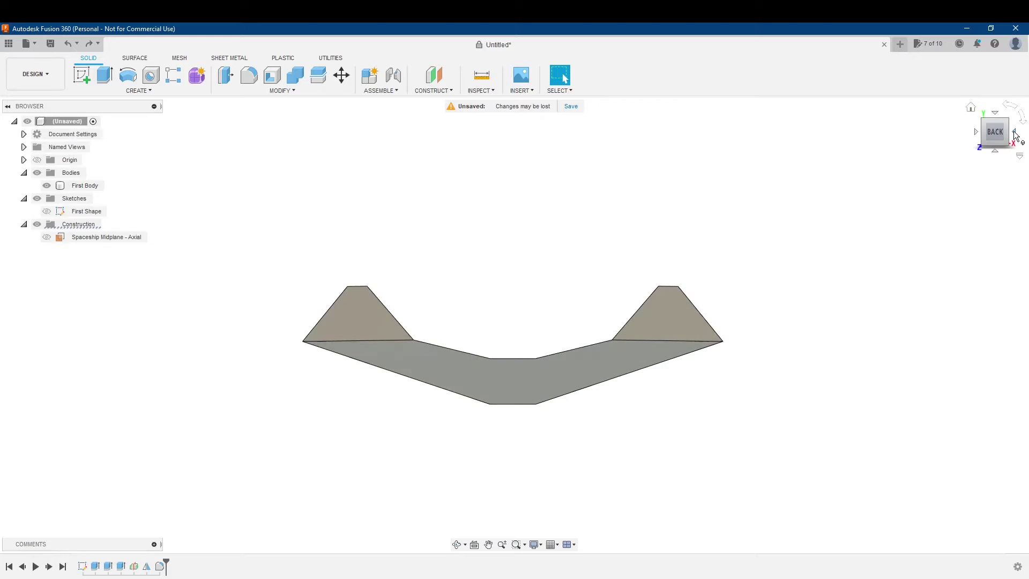
pyautogui.click(1015, 134)
pyautogui.click(1014, 134)
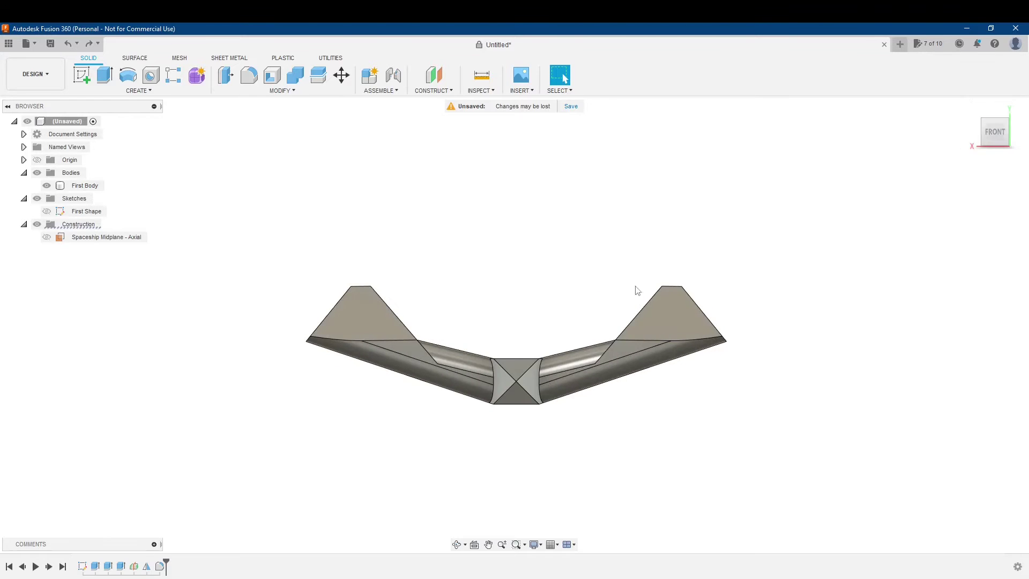
pyautogui.moveTo(791, 255)
pyautogui.keyDown('shift'); pyautogui.mouseDown(button='middle')
pyautogui.moveTo(746, 275)
pyautogui.moveTo(783, 250)
pyautogui.moveTo(743, 245)
pyautogui.moveTo(693, 275)
pyautogui.moveTo(679, 264)
pyautogui.moveTo(748, 255)
pyautogui.mouseUp(button='middle'); pyautogui.keyUp('shift')
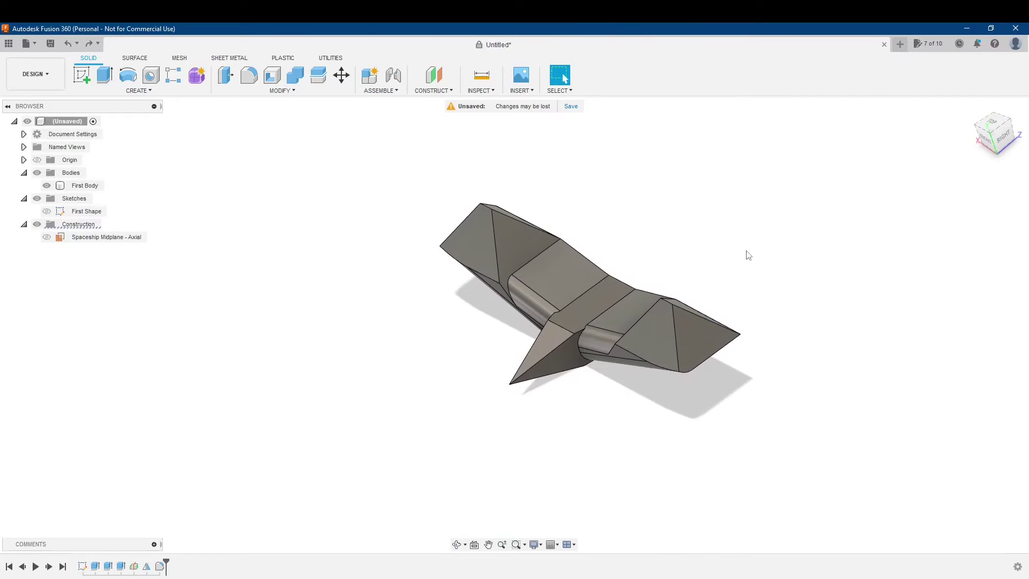
pyautogui.click(991, 129)
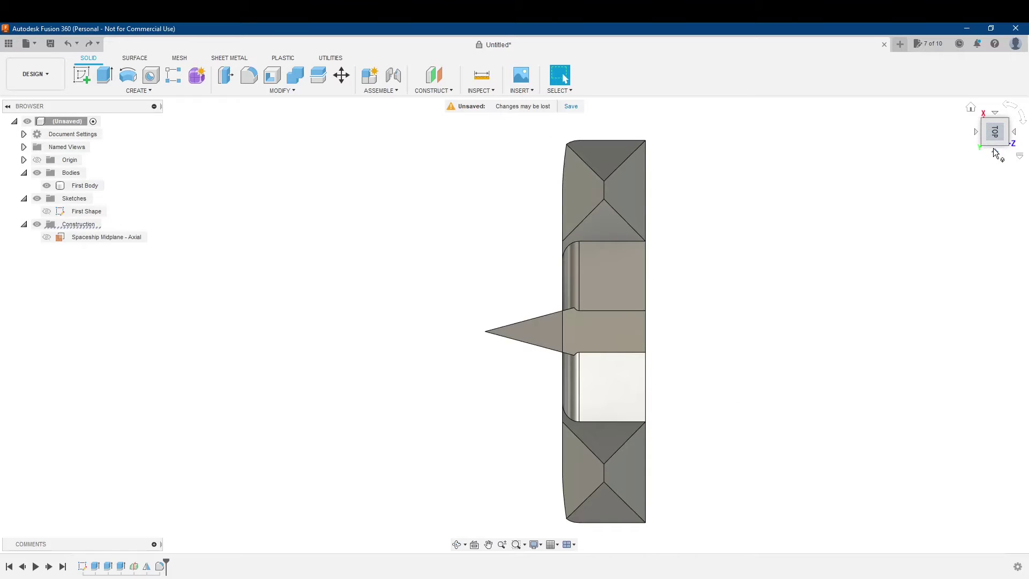
pyautogui.click(995, 153)
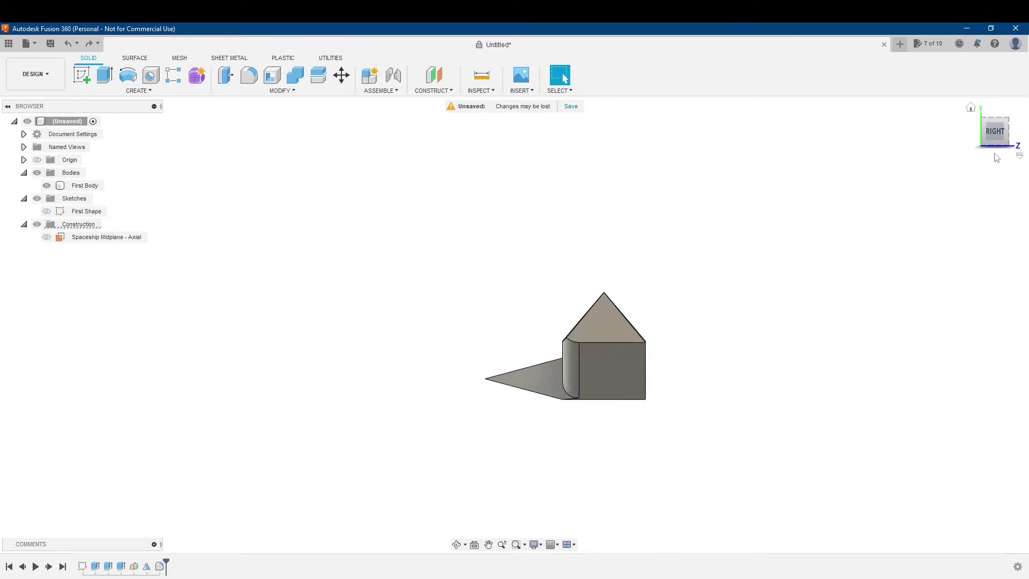
pyautogui.click(994, 153)
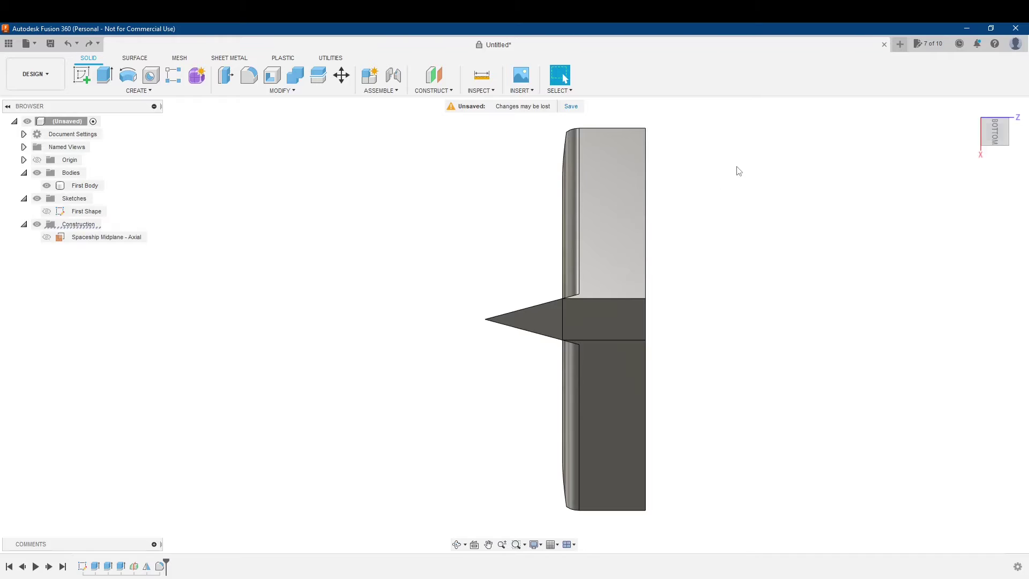
pyautogui.keyDown('shift'); pyautogui.moveTo(763, 157); pyautogui.dragTo(793, 274, button='middle'); pyautogui.keyUp('shift')
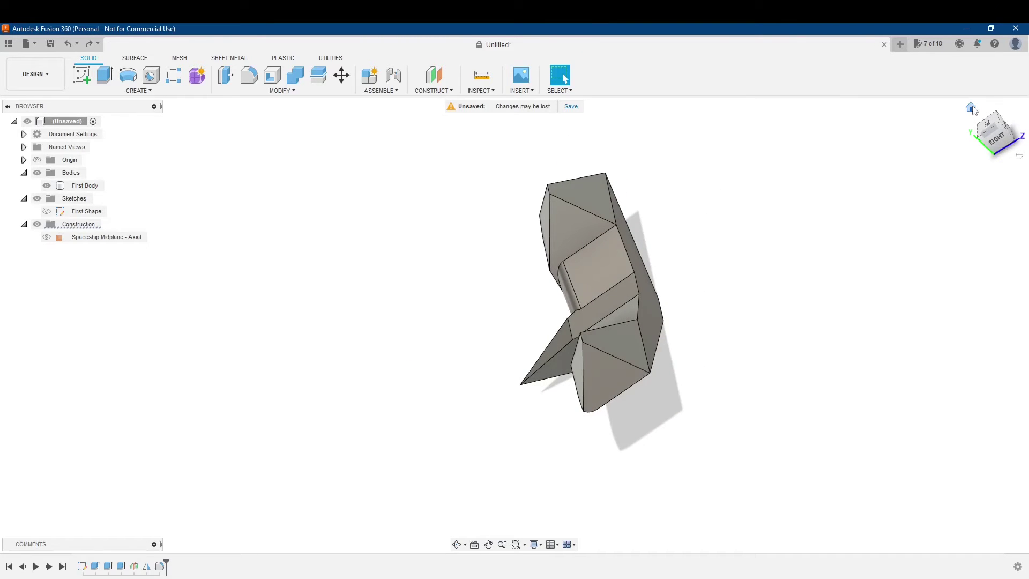
# Step: Starting from Home, orbit the spaceship to a top-front-right isometric angle
pyautogui.click(971, 108)
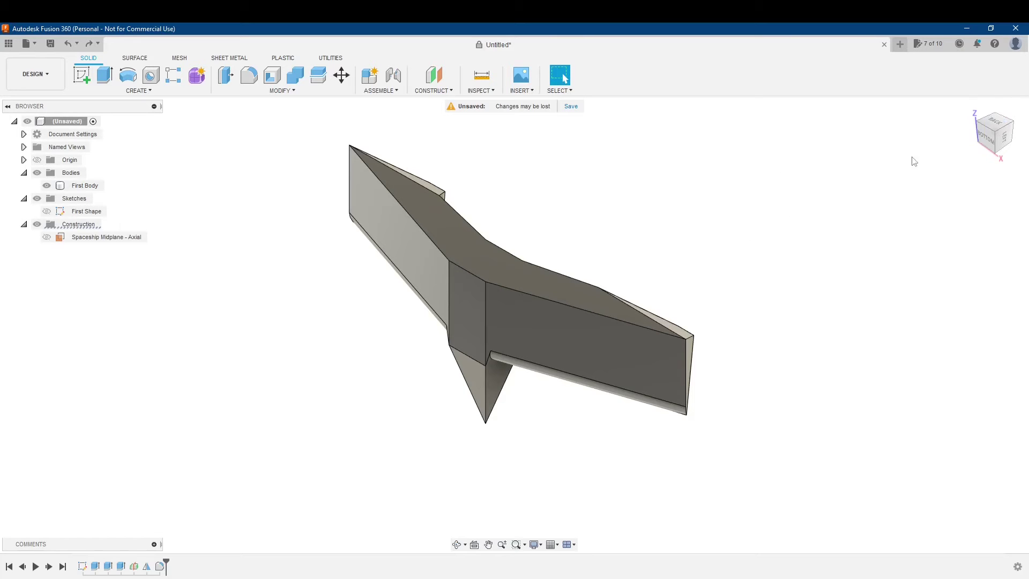
pyautogui.keyDown('shift'); pyautogui.moveTo(875, 200); pyautogui.dragTo(683, 147, button='middle'); pyautogui.keyUp('shift')
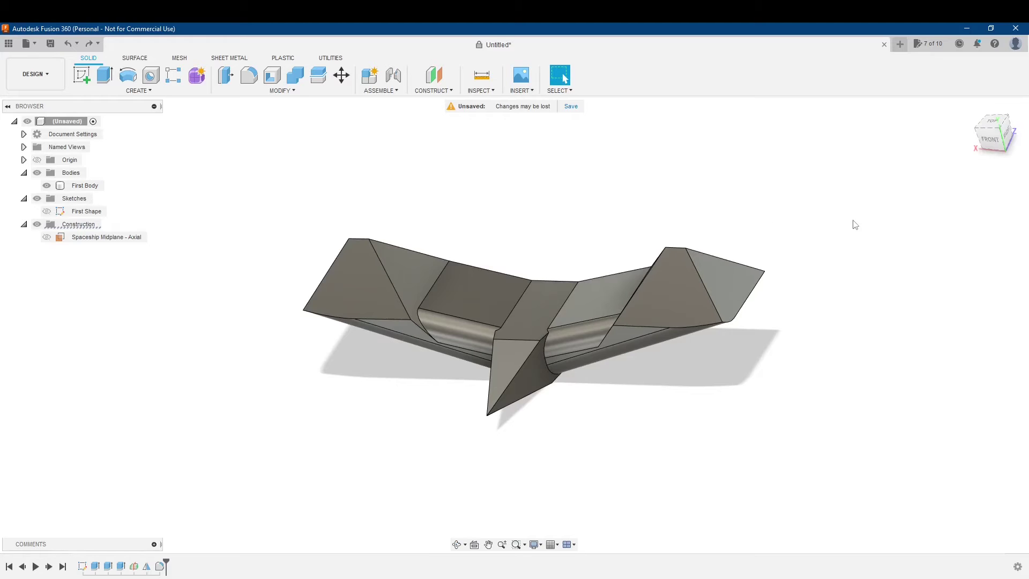
pyautogui.keyDown('shift'); pyautogui.moveTo(867, 229); pyautogui.dragTo(838, 241, button='middle'); pyautogui.keyUp('shift')
pyautogui.keyDown('shift'); pyautogui.moveTo(725, 222); pyautogui.dragTo(714, 200, button='middle'); pyautogui.keyUp('shift')
pyautogui.keyDown('shift'); pyautogui.moveTo(918, 174); pyautogui.dragTo(941, 177, button='middle'); pyautogui.keyUp('shift')
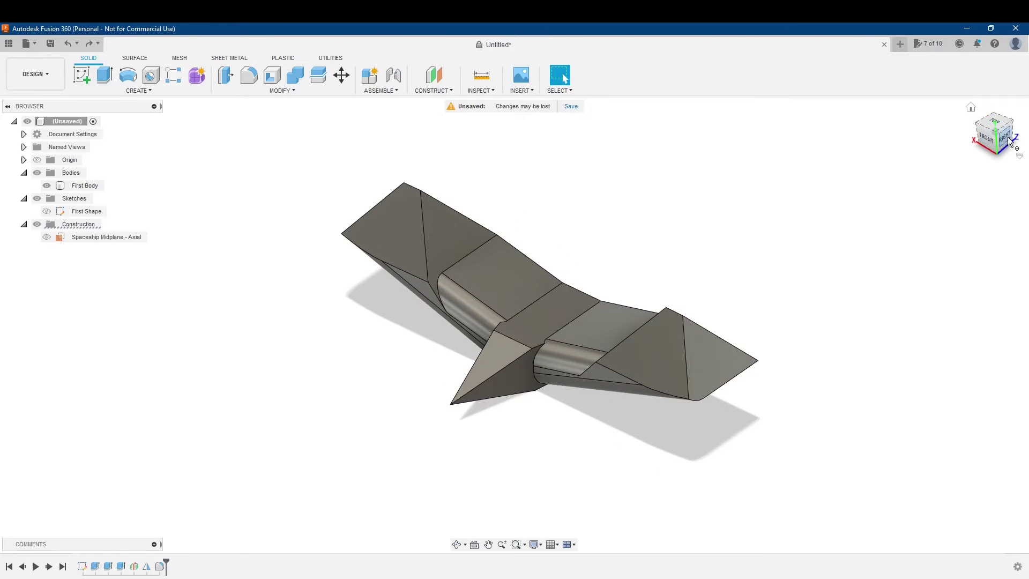
pyautogui.keyDown('shift'); pyautogui.moveTo(793, 210); pyautogui.dragTo(774, 212, button='middle'); pyautogui.keyUp('shift')
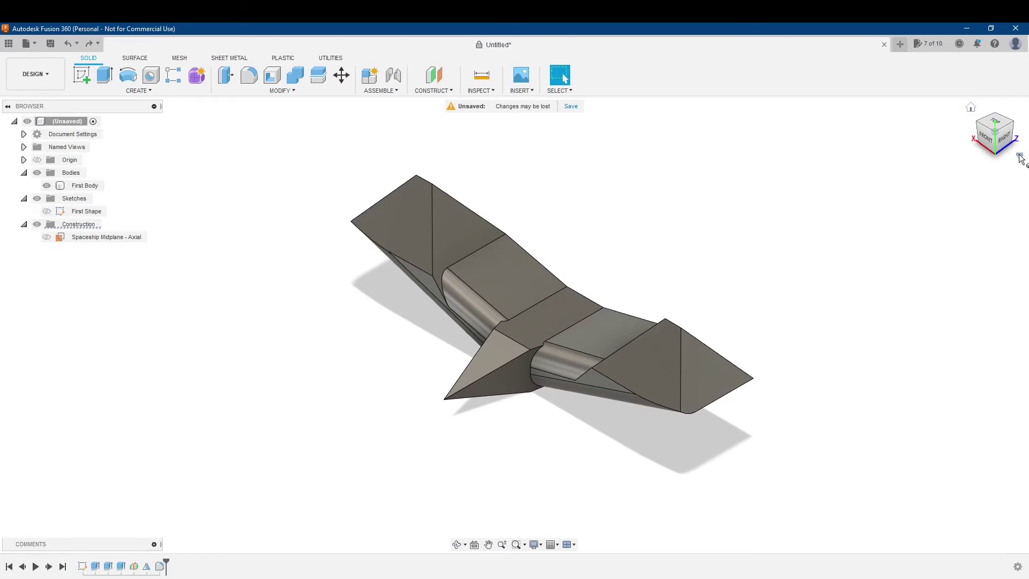
pyautogui.click(1019, 156)
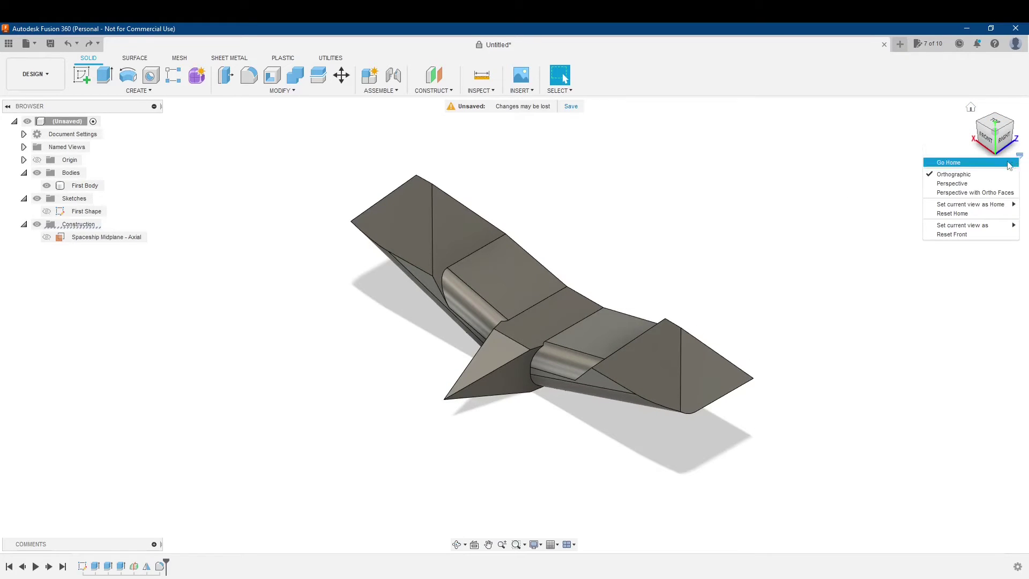
# Step: Save the top-front-right angle as Home with Fit to View, then return Home
pyautogui.moveTo(975, 208)
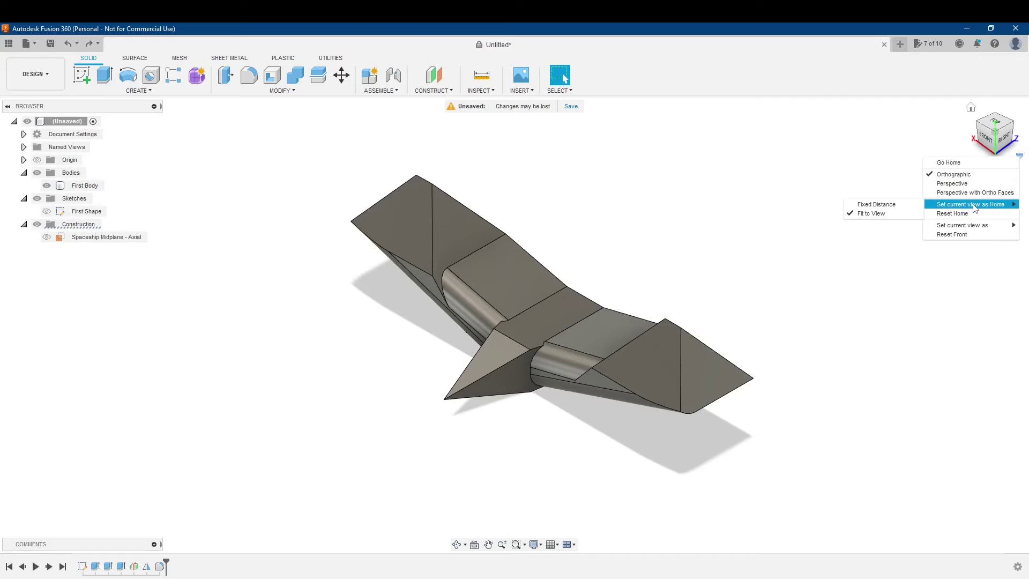
pyautogui.click(884, 214)
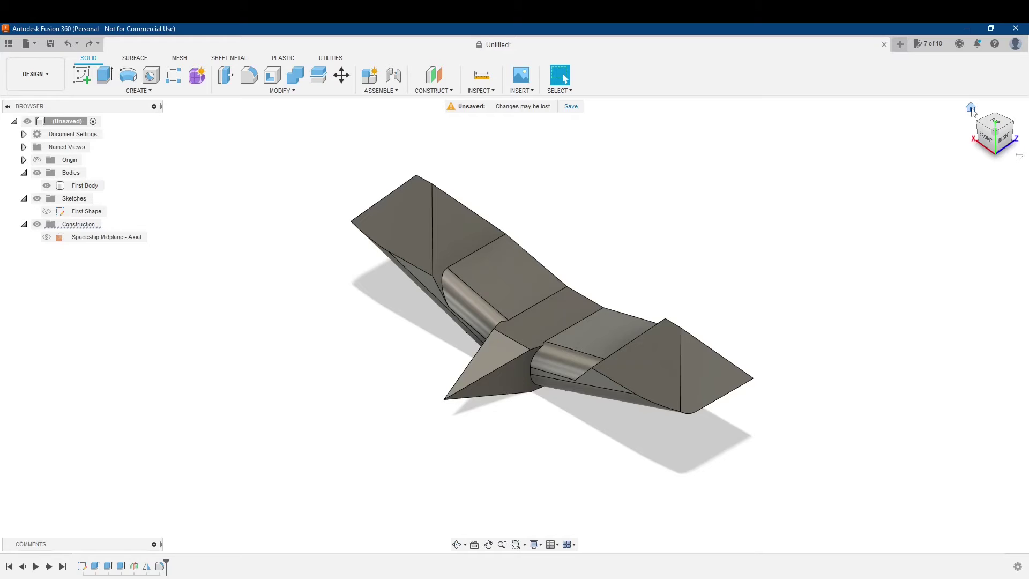
pyautogui.click(971, 109)
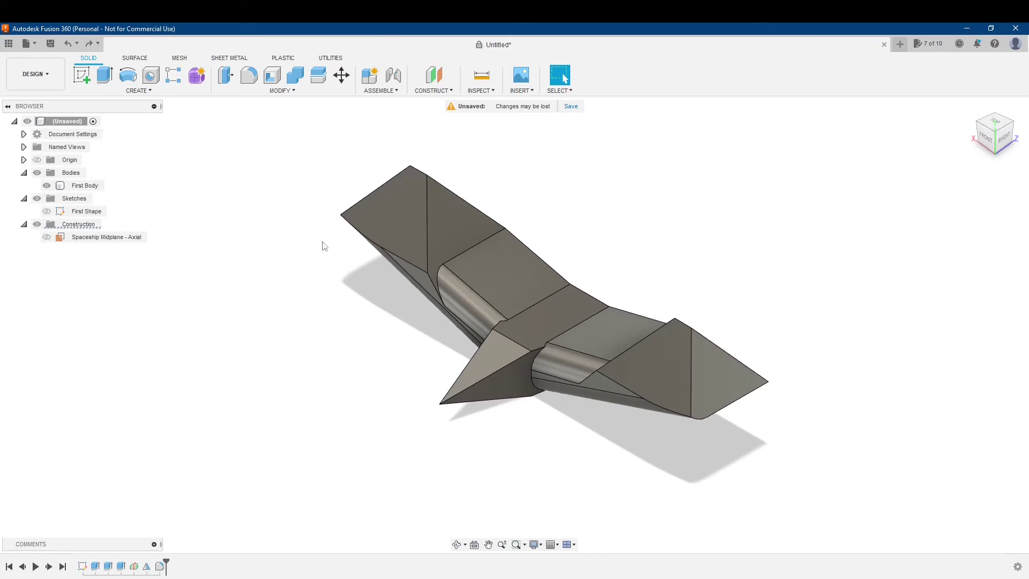
pyautogui.keyDown('shift'); pyautogui.moveTo(637, 217); pyautogui.dragTo(574, 298, button='middle'); pyautogui.keyUp('shift')
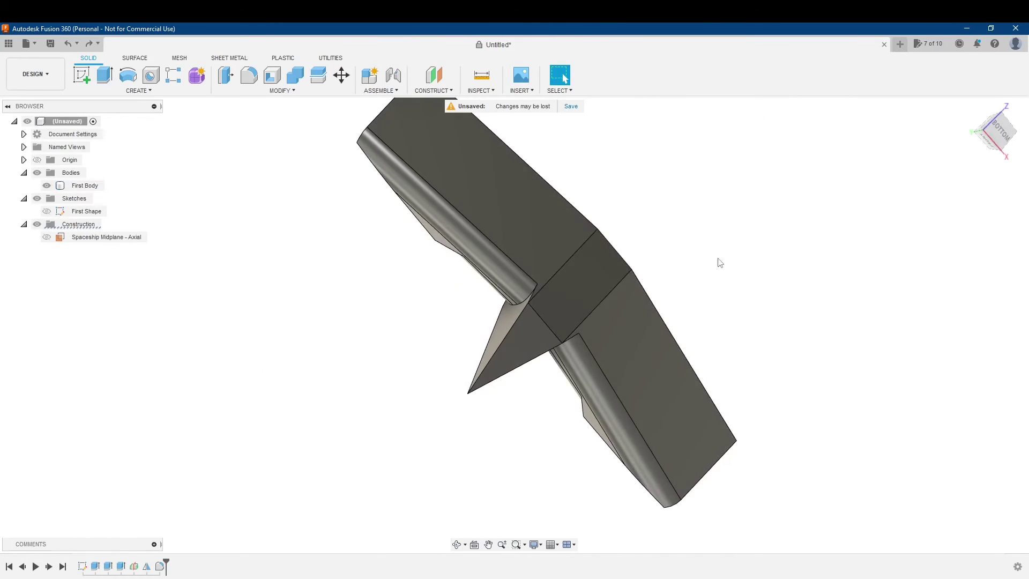
# Step: Confirm Home shows the isometric view, then switch to Front and then Right
pyautogui.keyDown('shift'); pyautogui.moveTo(718, 259); pyautogui.dragTo(709, 260, button='middle'); pyautogui.keyUp('shift')
pyautogui.moveTo(971, 109)
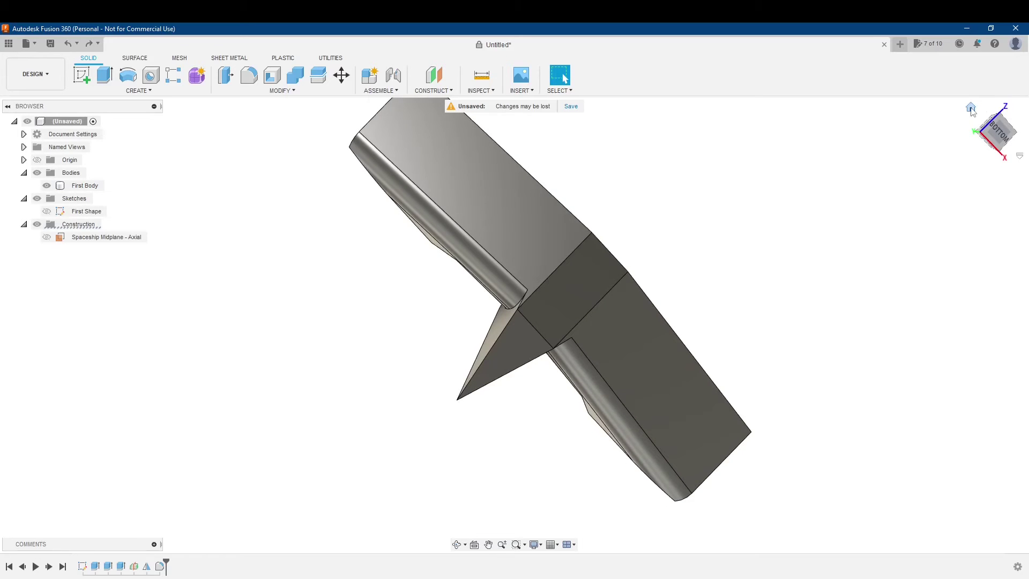
pyautogui.click(970, 109)
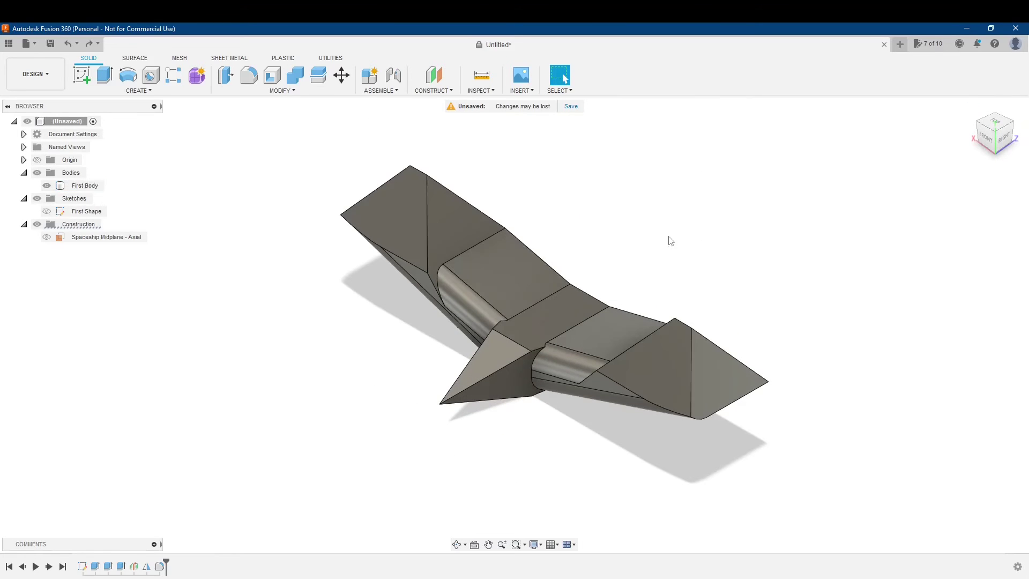
pyautogui.click(984, 138)
pyautogui.keyDown('shift'); pyautogui.moveTo(803, 204); pyautogui.dragTo(765, 248, button='middle'); pyautogui.keyUp('shift')
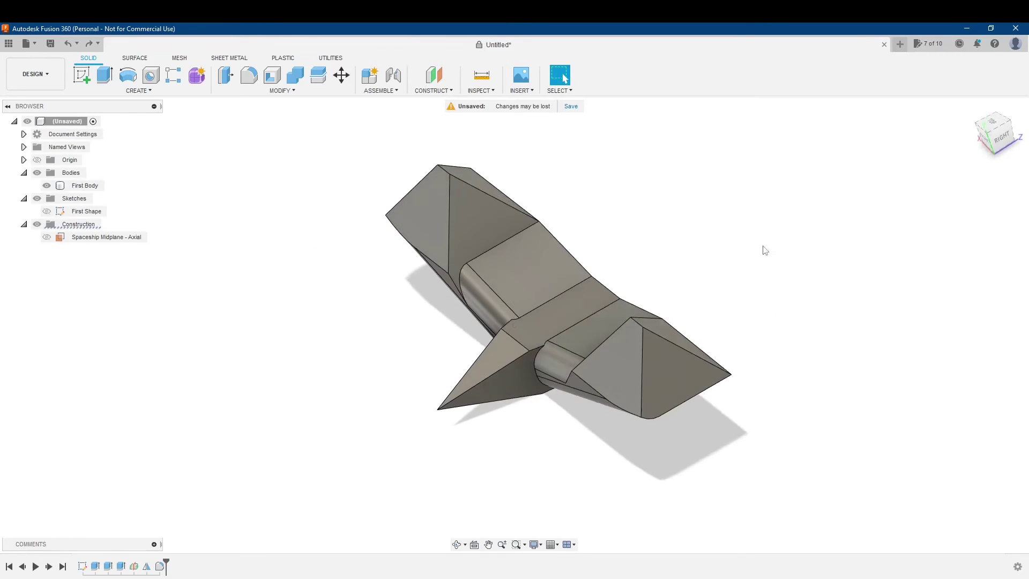
pyautogui.click(1007, 156)
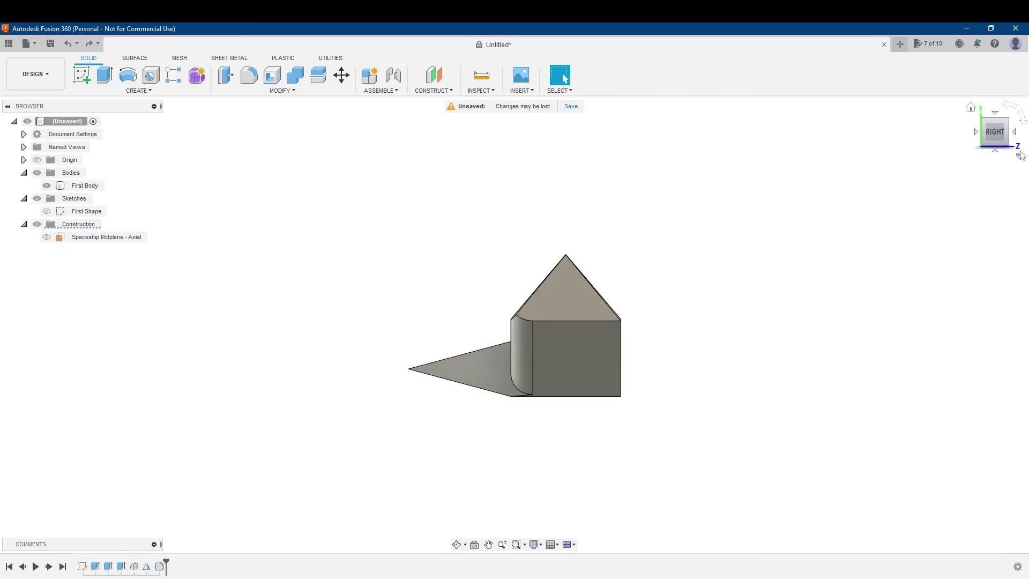
# Step: Set the flat Right view as Home and verify going Home returns there
pyautogui.click(1019, 156)
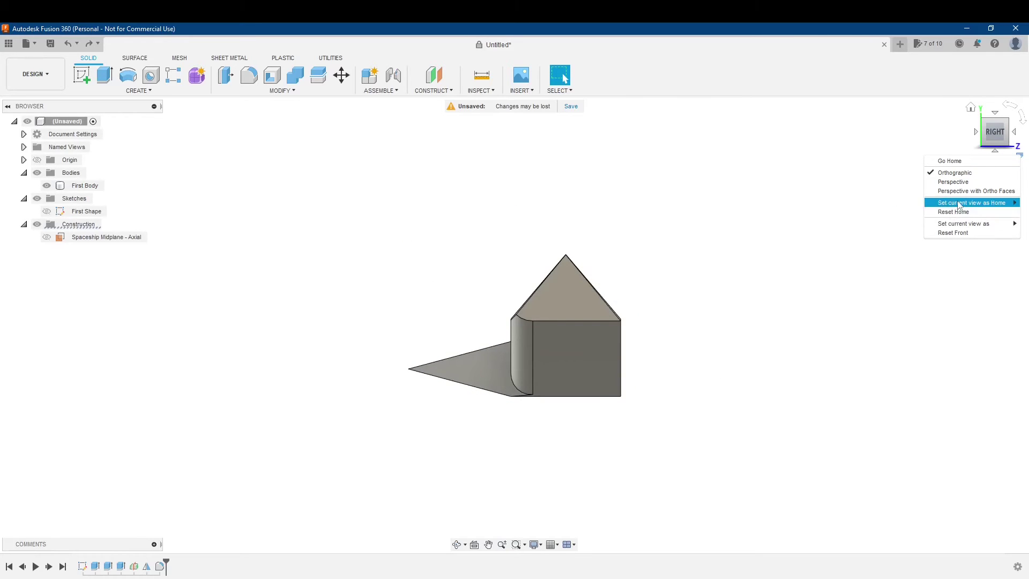
pyautogui.click(884, 212)
pyautogui.click(970, 107)
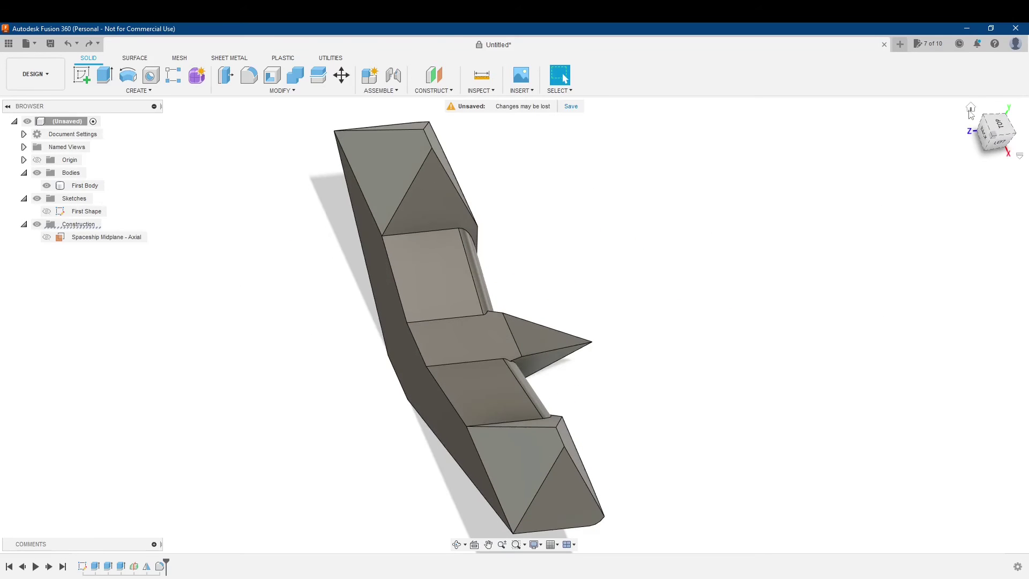
pyautogui.click(970, 108)
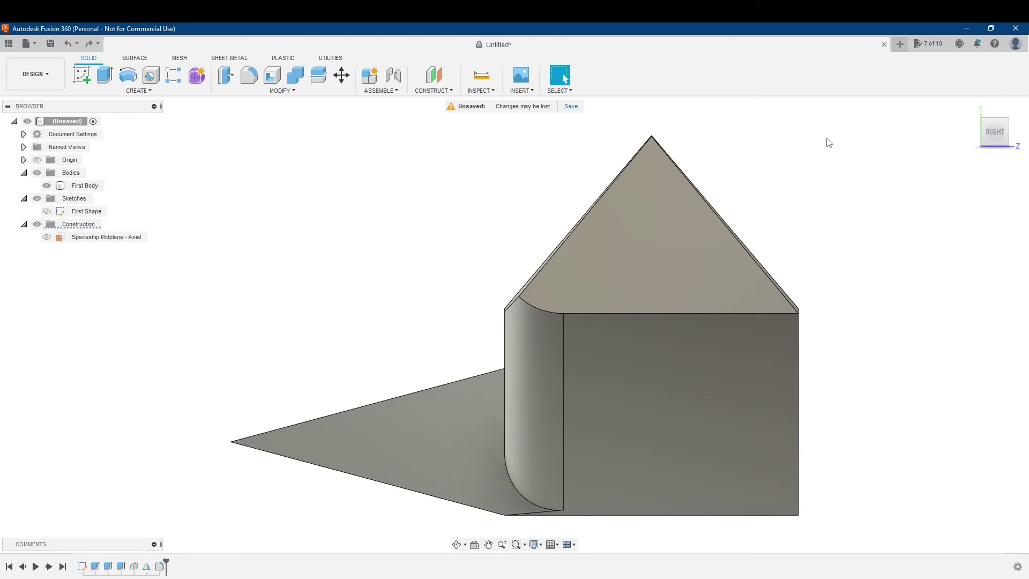
pyautogui.keyDown('shift'); pyautogui.moveTo(921, 169); pyautogui.dragTo(943, 172, button='middle'); pyautogui.keyUp('shift')
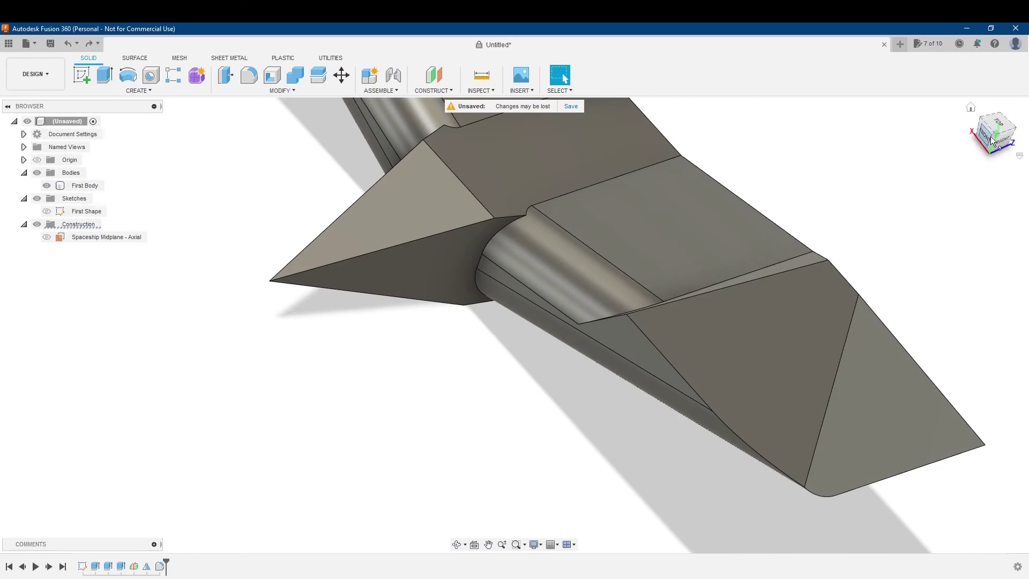
# Step: Snap to the top-front-right corner, save it as Home with Fit to View, and go Home
pyautogui.click(997, 138)
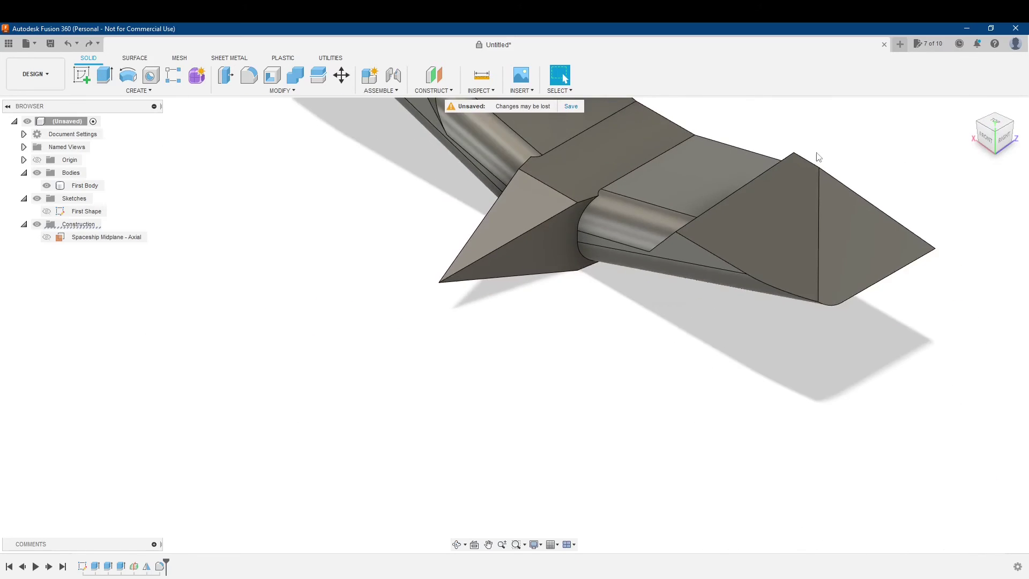
pyautogui.moveTo(817, 156); pyautogui.dragTo(781, 328, button='middle')
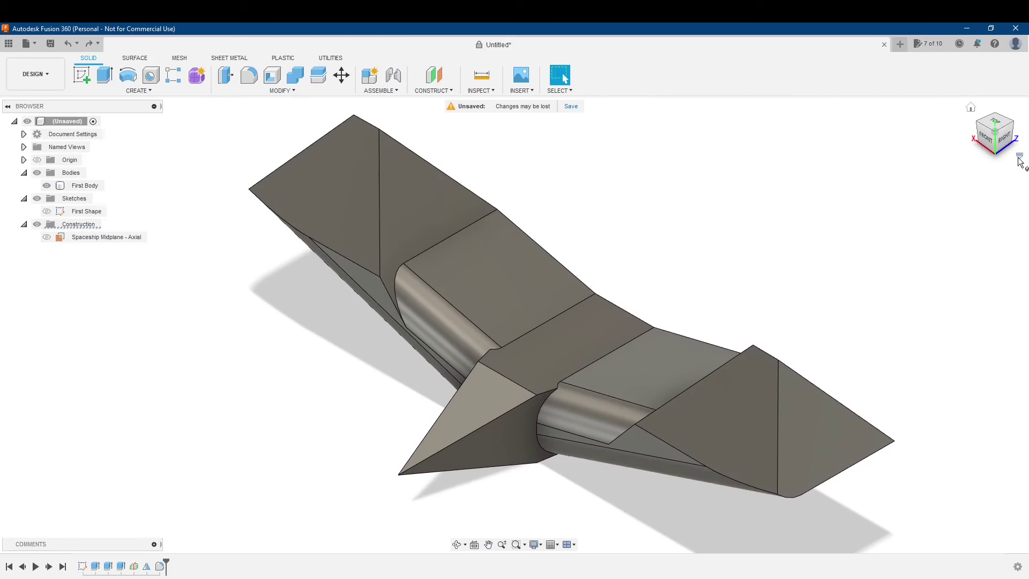
pyautogui.click(1021, 155)
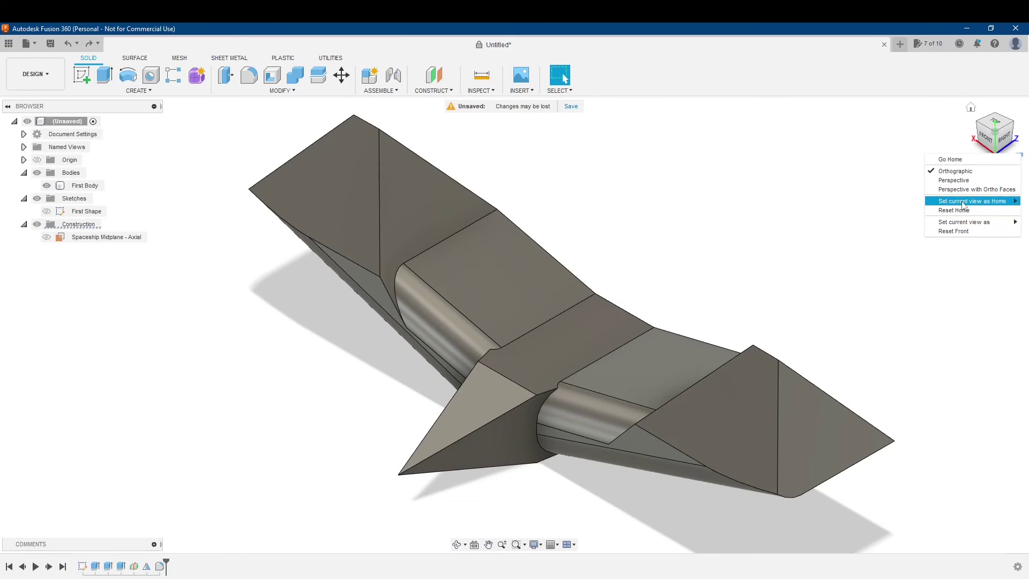
pyautogui.moveTo(963, 202)
pyautogui.click(871, 210)
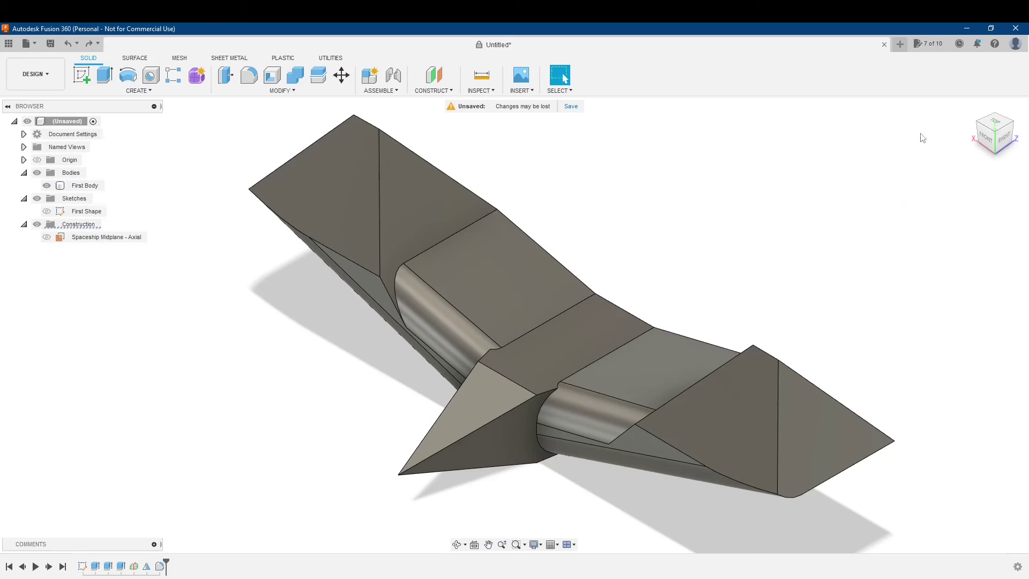
pyautogui.click(970, 108)
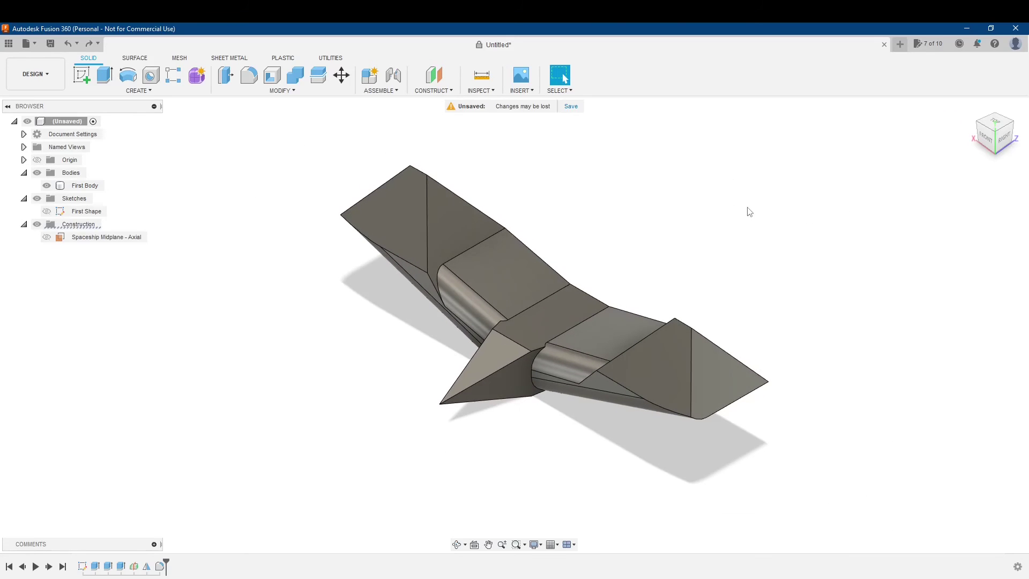
pyautogui.keyDown('shift'); pyautogui.moveTo(732, 217); pyautogui.dragTo(735, 197, button='middle'); pyautogui.keyUp('shift')
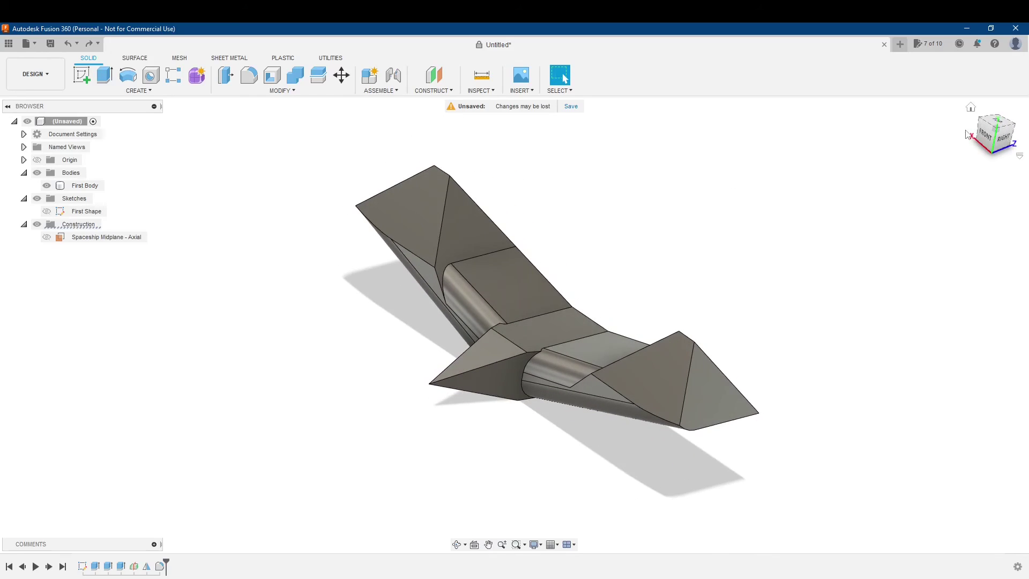
pyautogui.click(971, 108)
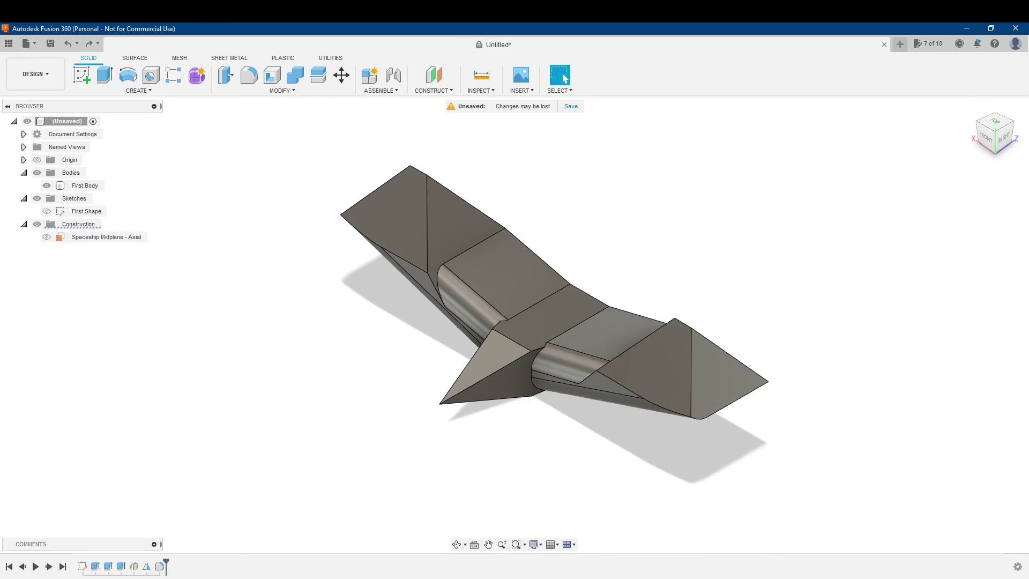